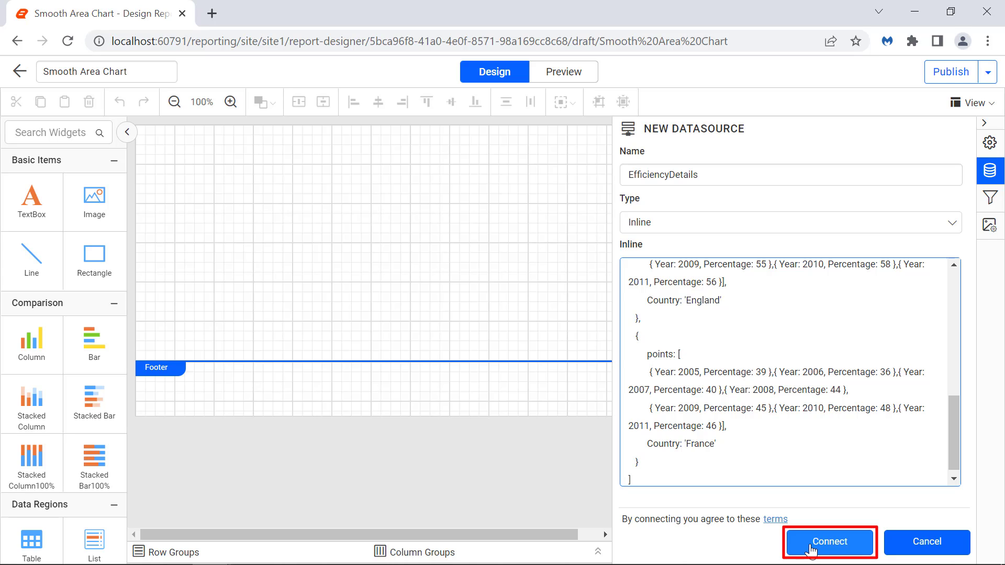
# Connect the inline data source and build EfficiencyDataset from the Result table.
pyautogui.click(829, 542)
pyautogui.click(377, 131)
pyautogui.write('E')
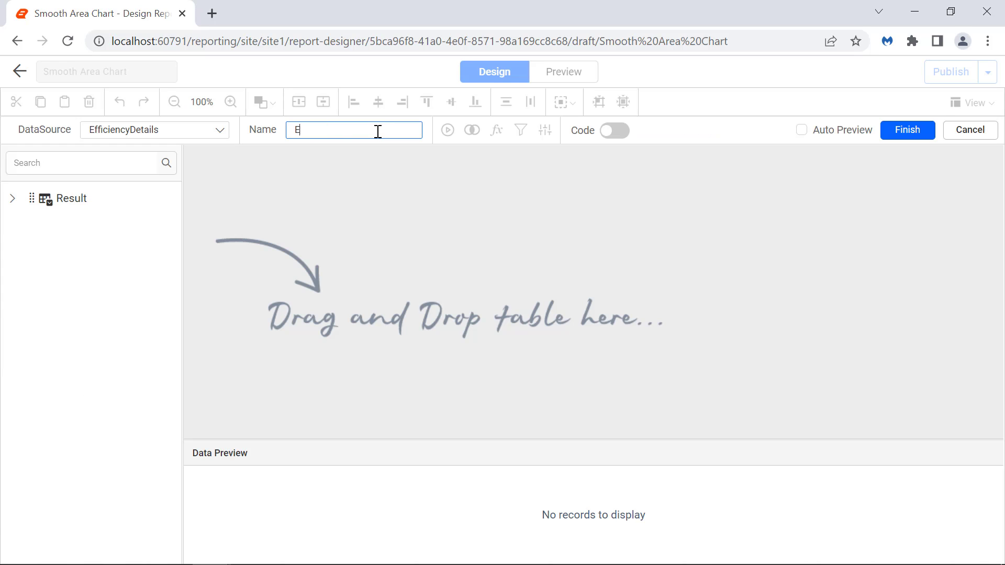
pyautogui.write('fficiencyDataset')
pyautogui.moveTo(63, 197); pyautogui.dragTo(271, 168)
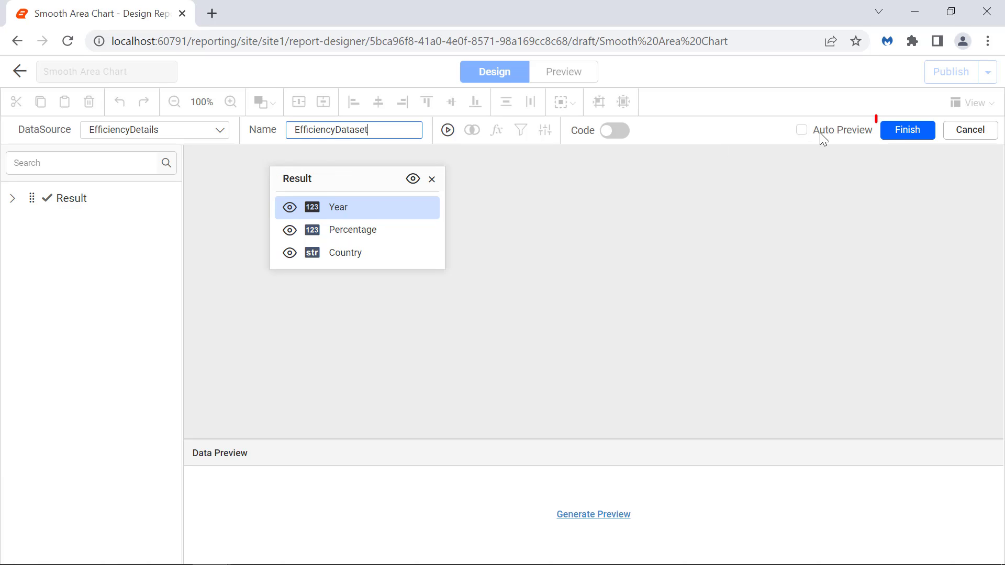
pyautogui.click(901, 134)
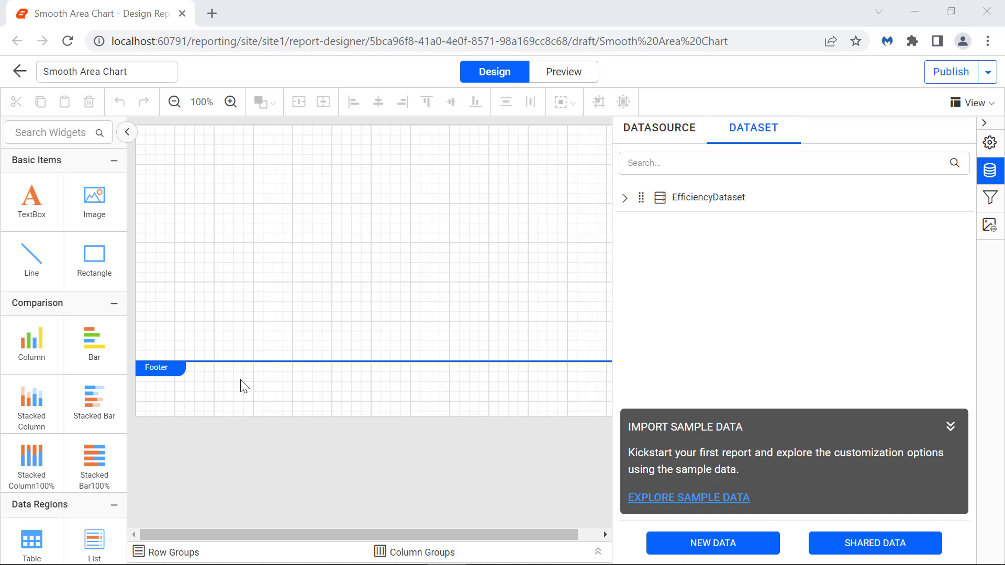
# Insert a Smooth Area chart into the report body, showing placeholder Series 1 and Series 2.
pyautogui.scroll(-10, 60, 341)
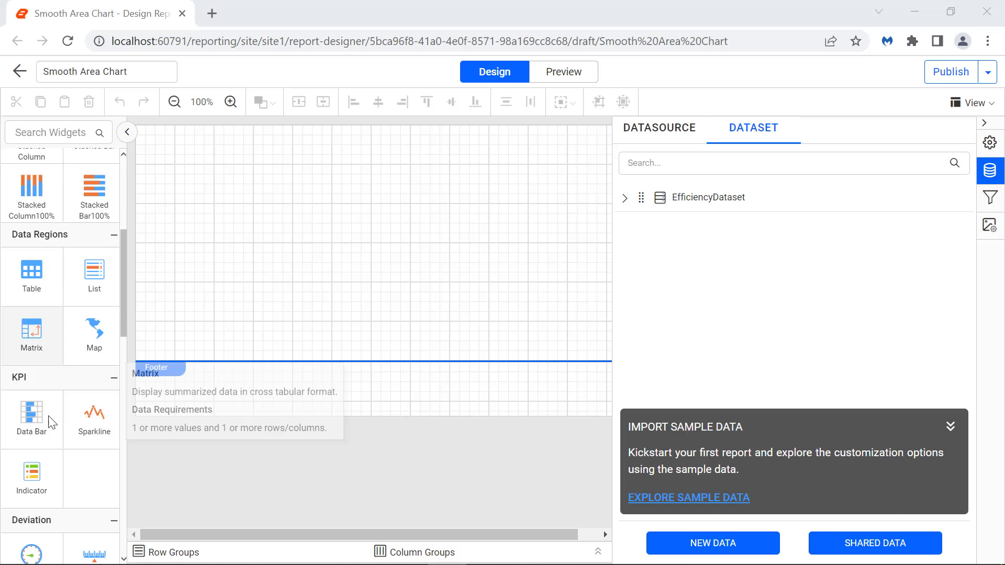
pyautogui.moveTo(94, 437); pyautogui.dragTo(146, 143)
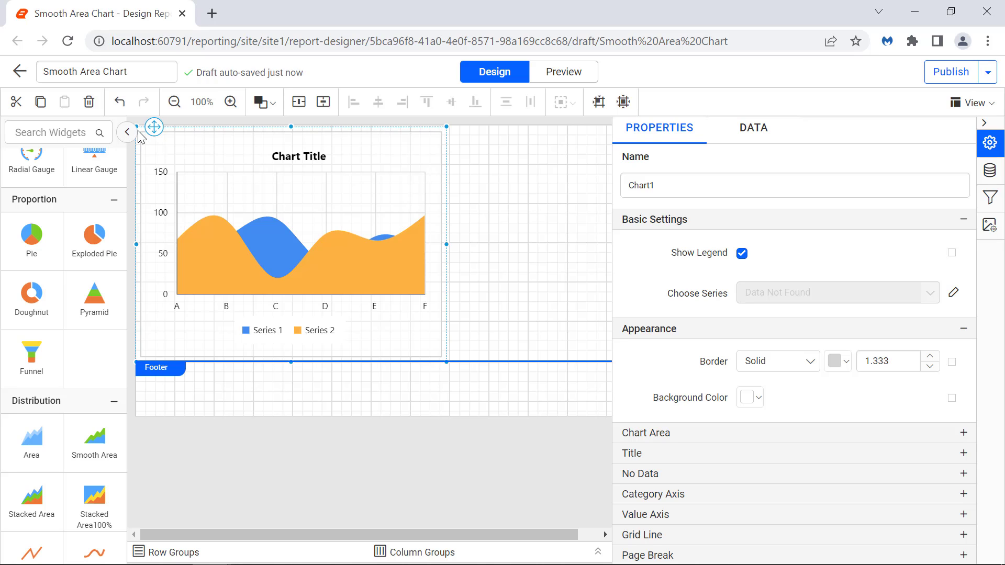
pyautogui.rightClick(521, 159)
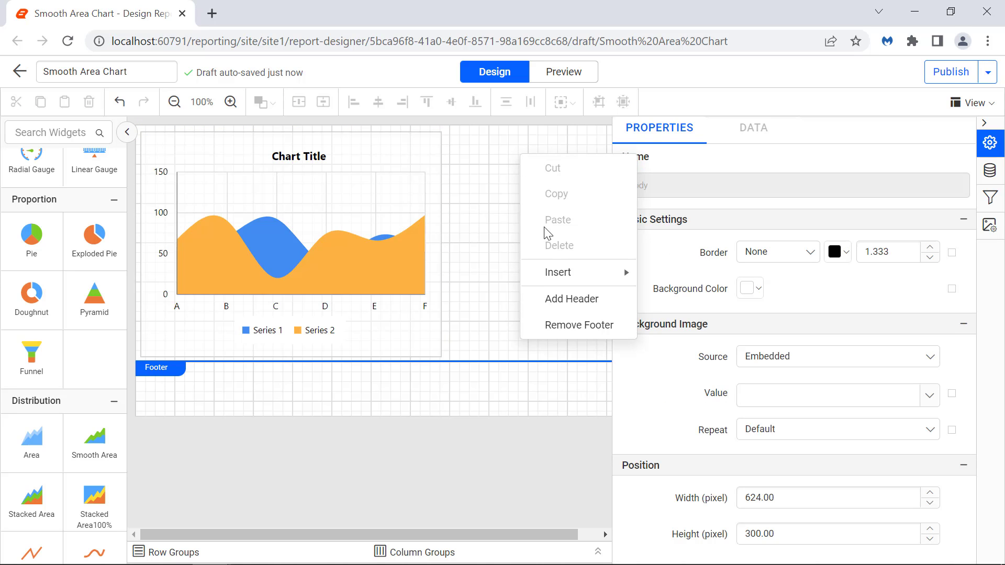
pyautogui.moveTo(557, 275)
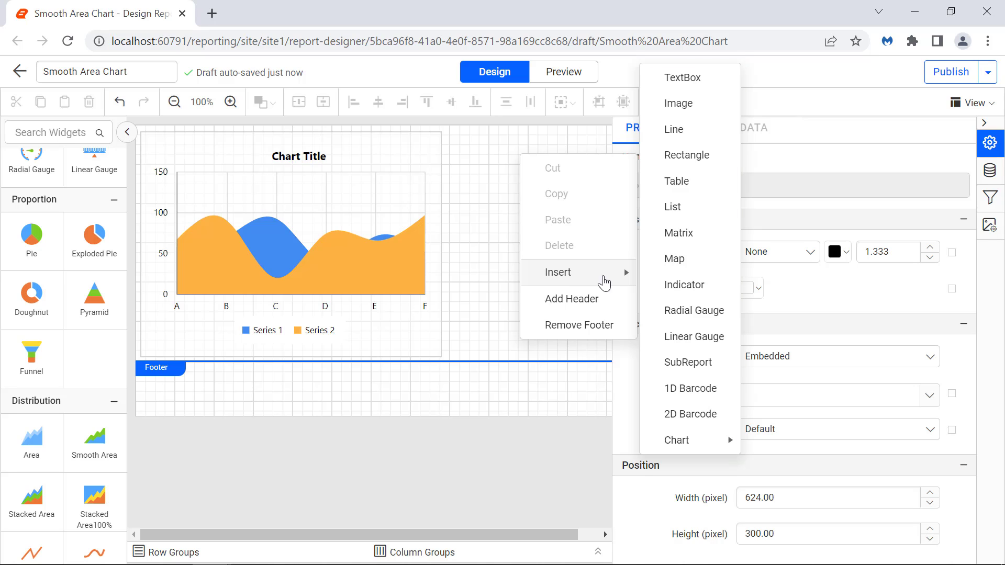
pyautogui.moveTo(691, 441)
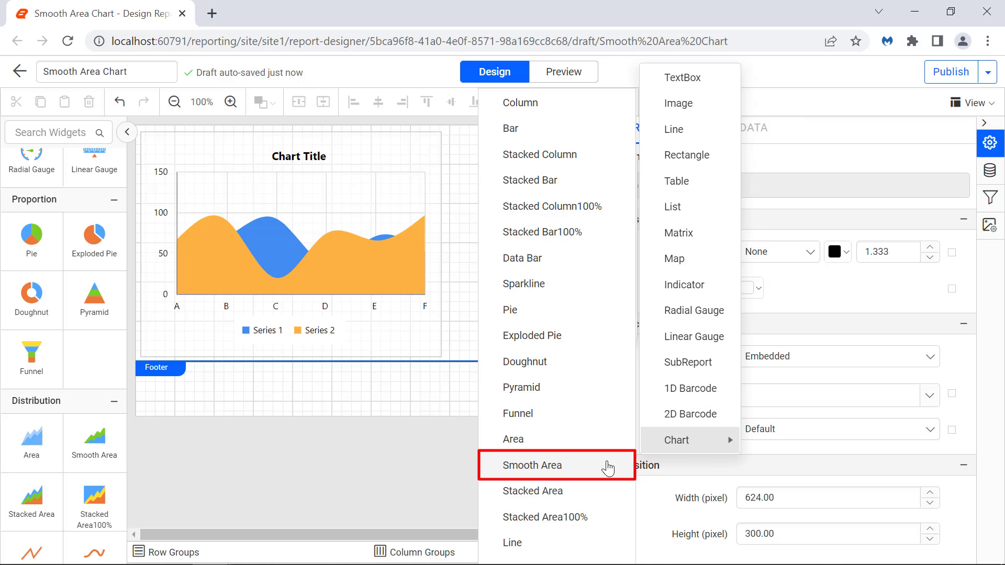
pyautogui.click(607, 467)
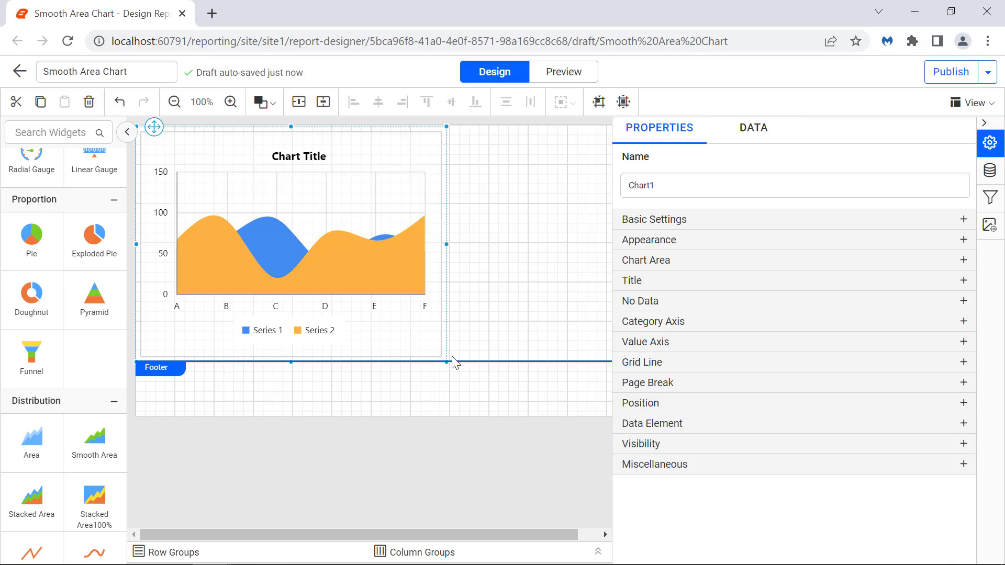
# Enlarge Chart1 so it spans the full report width and sits taller.
pyautogui.moveTo(448, 361); pyautogui.dragTo(826, 405)
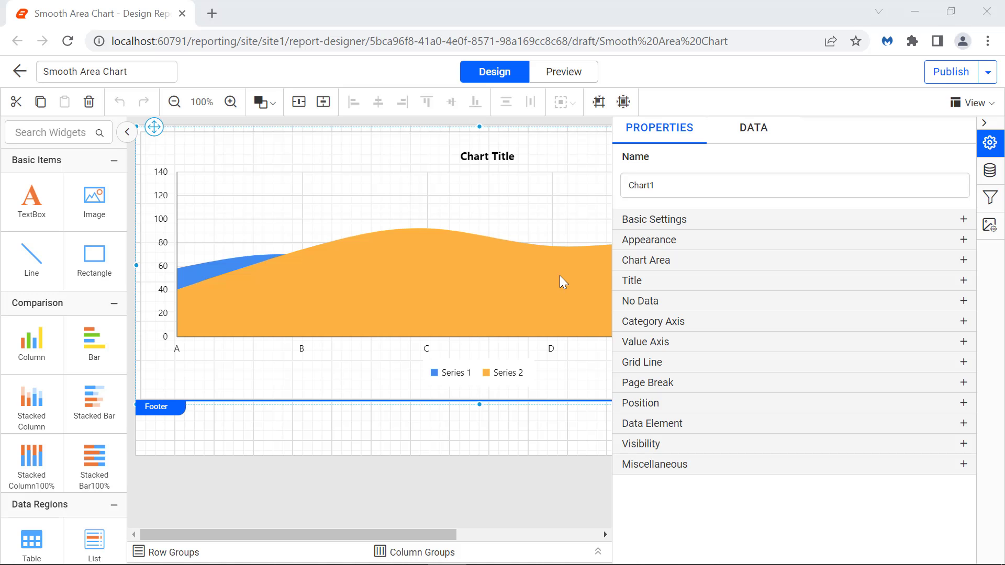
# Bind Percentage as the chart's Y value, producing a single Sum(Percentage) area.
pyautogui.click(754, 138)
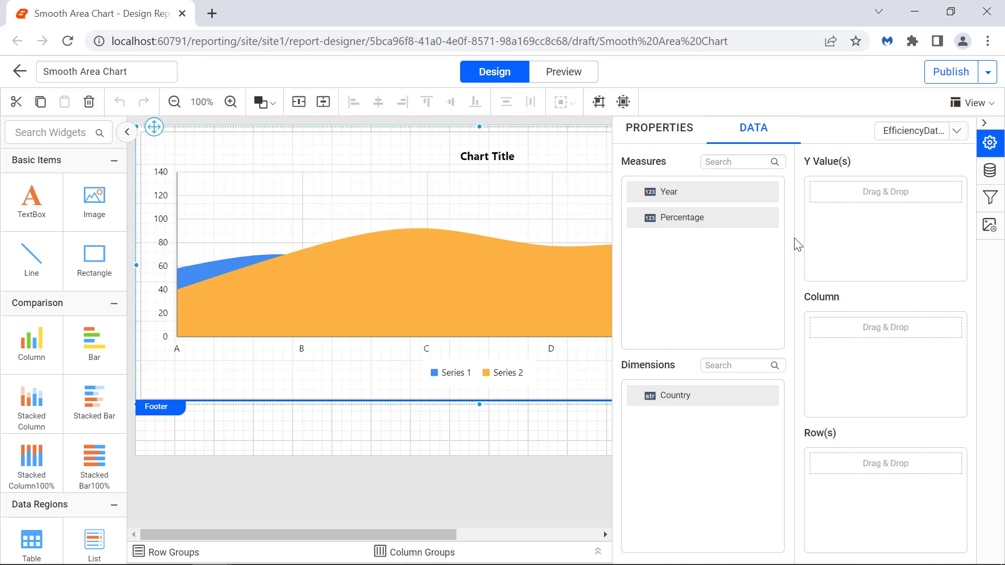
pyautogui.moveTo(636, 217); pyautogui.dragTo(818, 197)
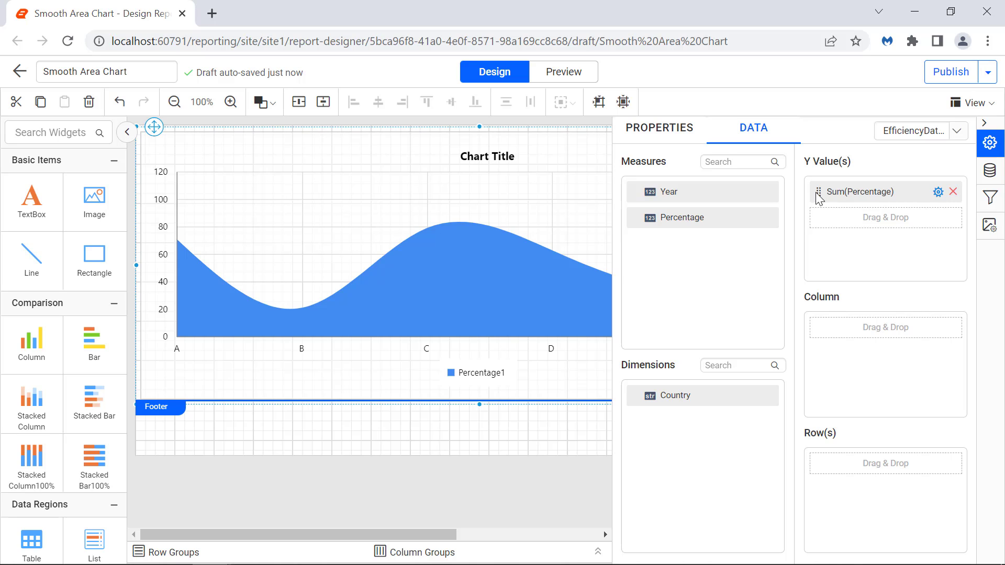
# Review the Sum(Percentage) value options, then preview the single Percentage area chart.
pyautogui.click(938, 192)
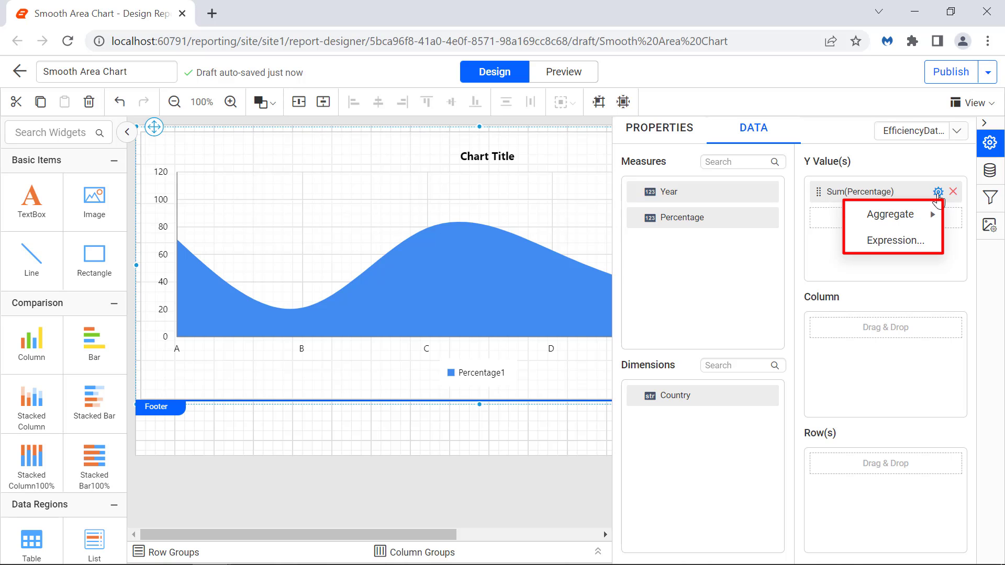
pyautogui.moveTo(934, 216)
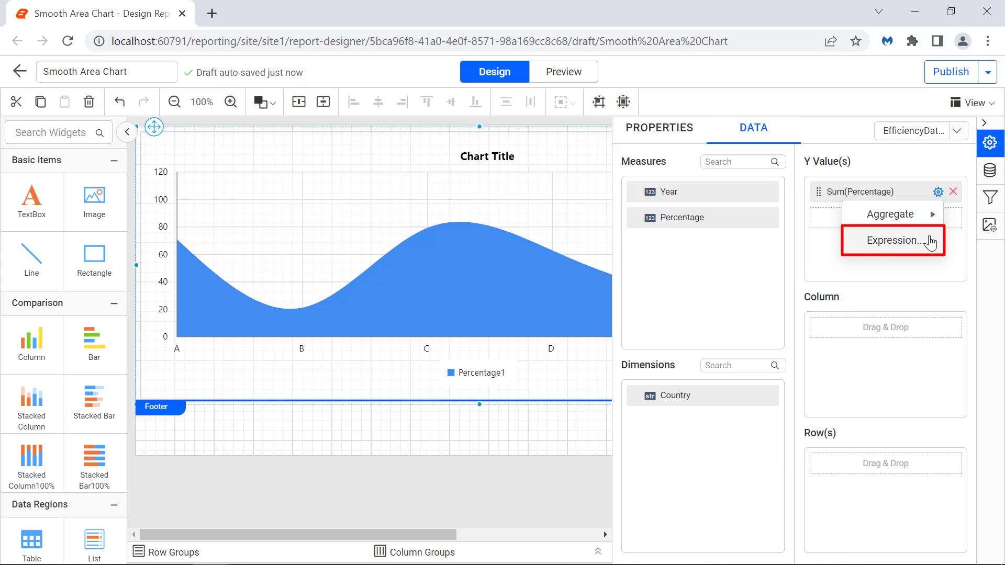
pyautogui.click(794, 250)
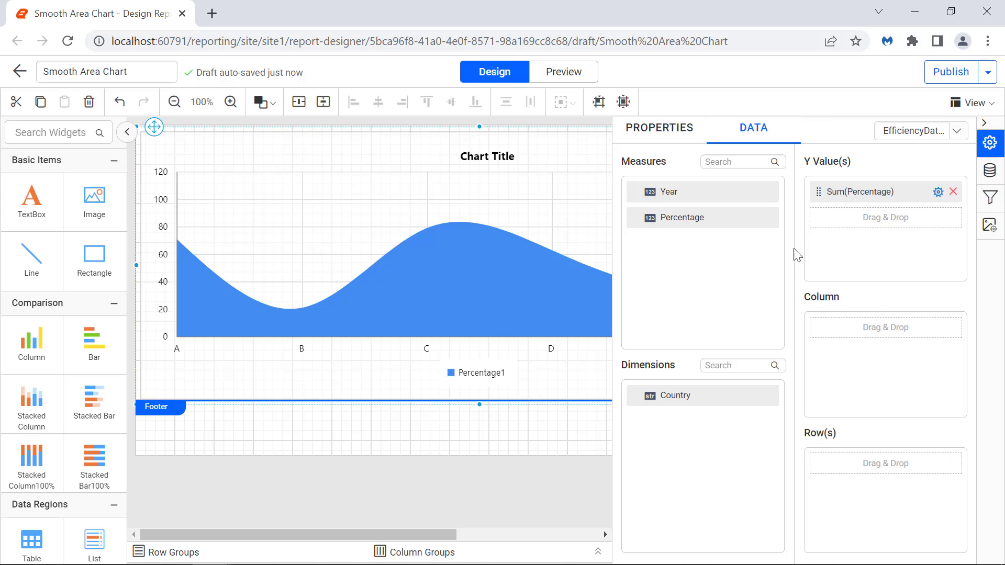
pyautogui.click(574, 76)
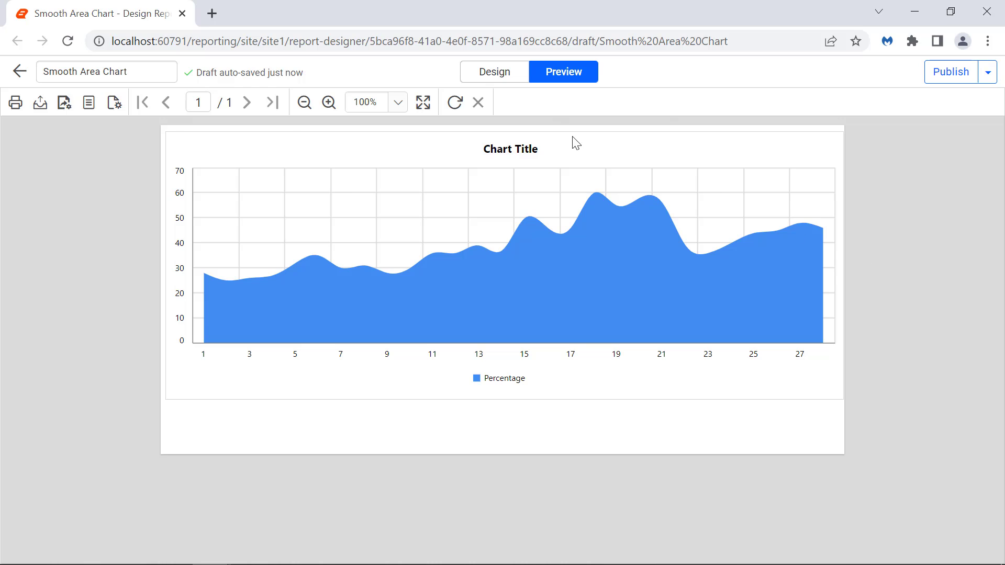
# Back in Design, set Year as the chart's Column category field.
pyautogui.click(509, 78)
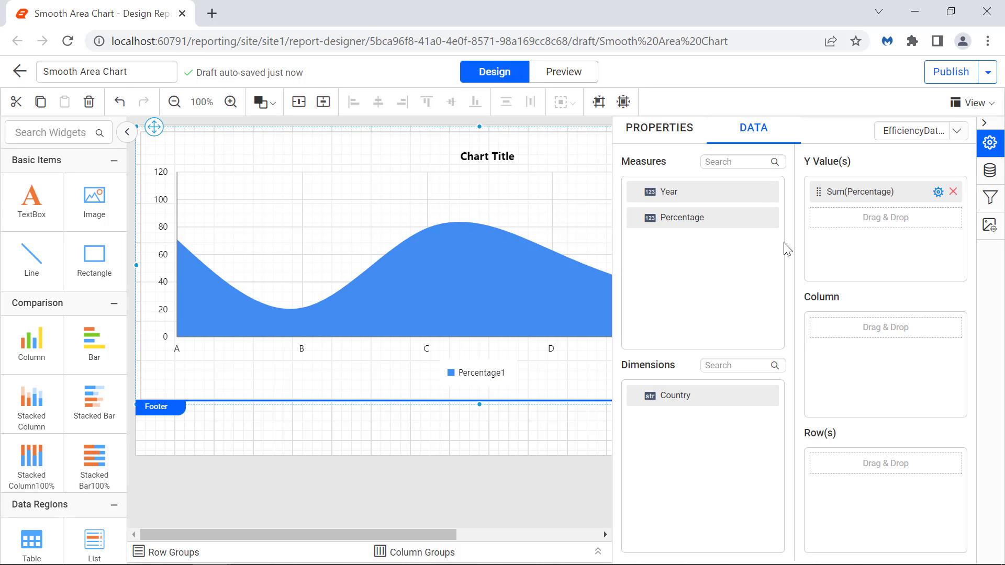
pyautogui.moveTo(664, 191); pyautogui.dragTo(818, 329)
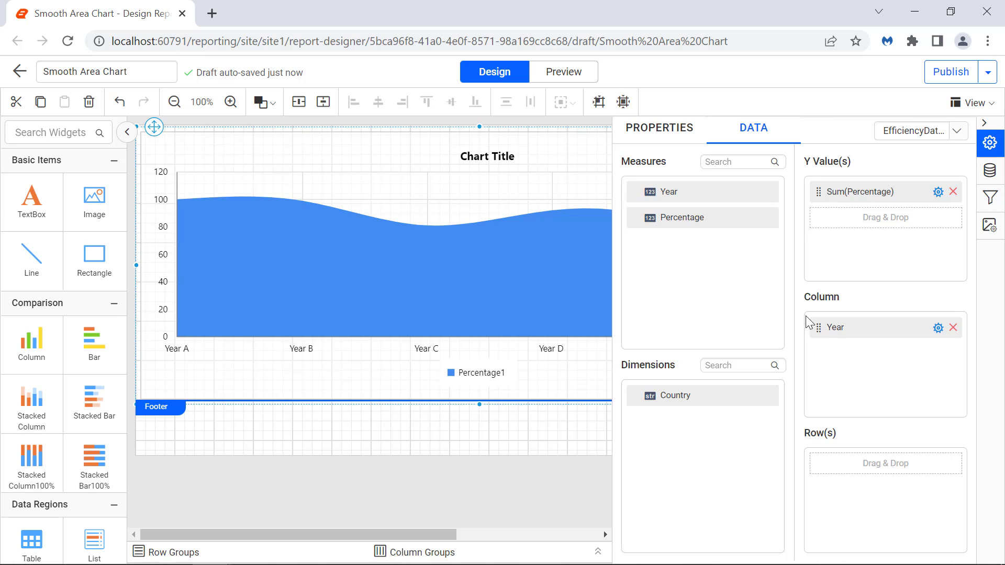
pyautogui.click(577, 82)
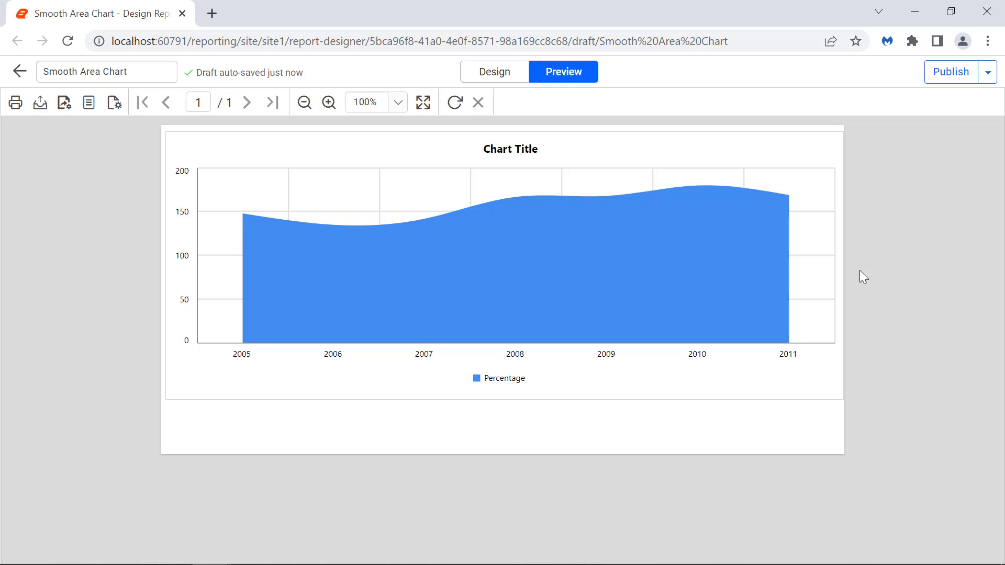
pyautogui.click(507, 81)
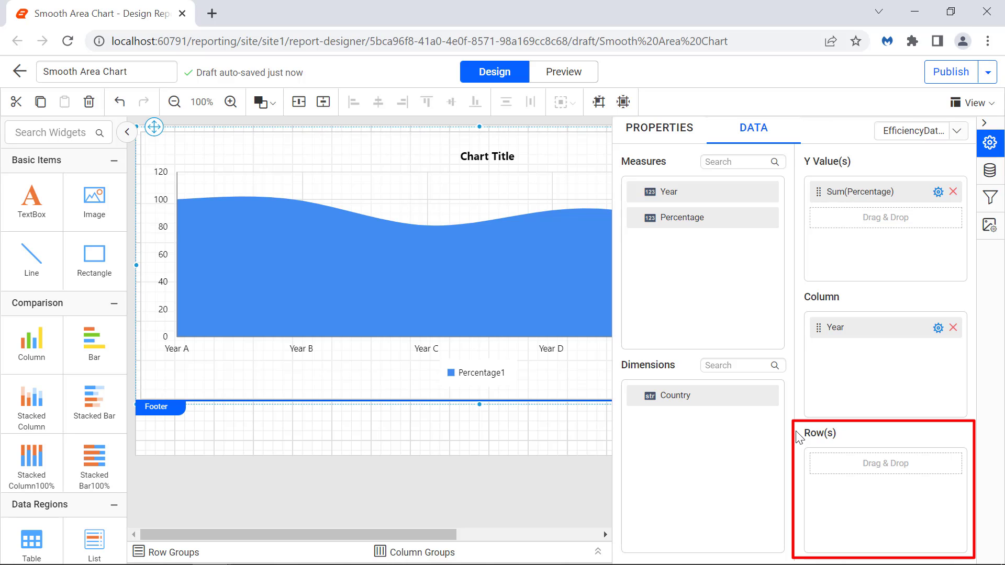
# Group chart rows by Country and preview the England, France, Germany and India series.
pyautogui.moveTo(763, 403); pyautogui.dragTo(827, 464)
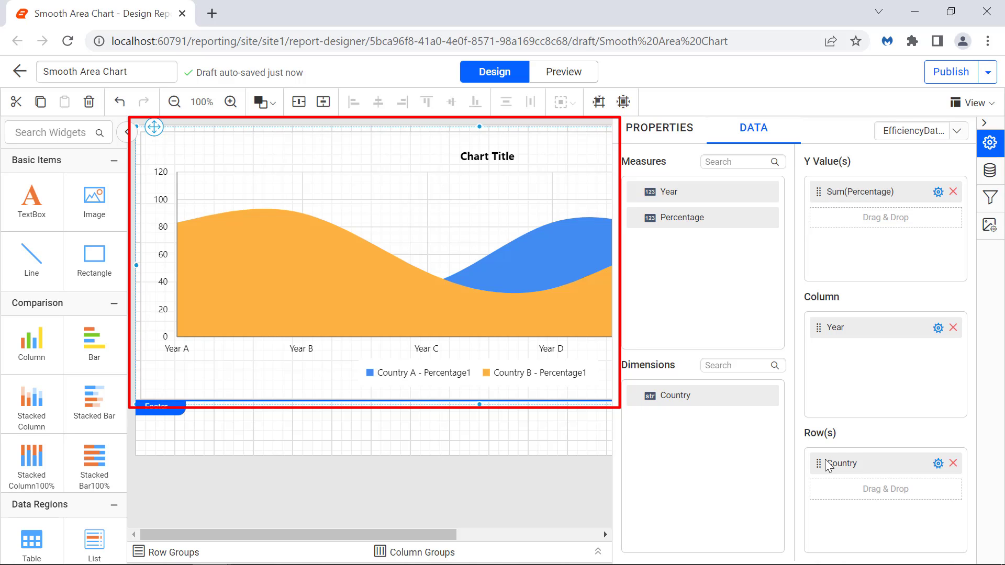
pyautogui.click(551, 79)
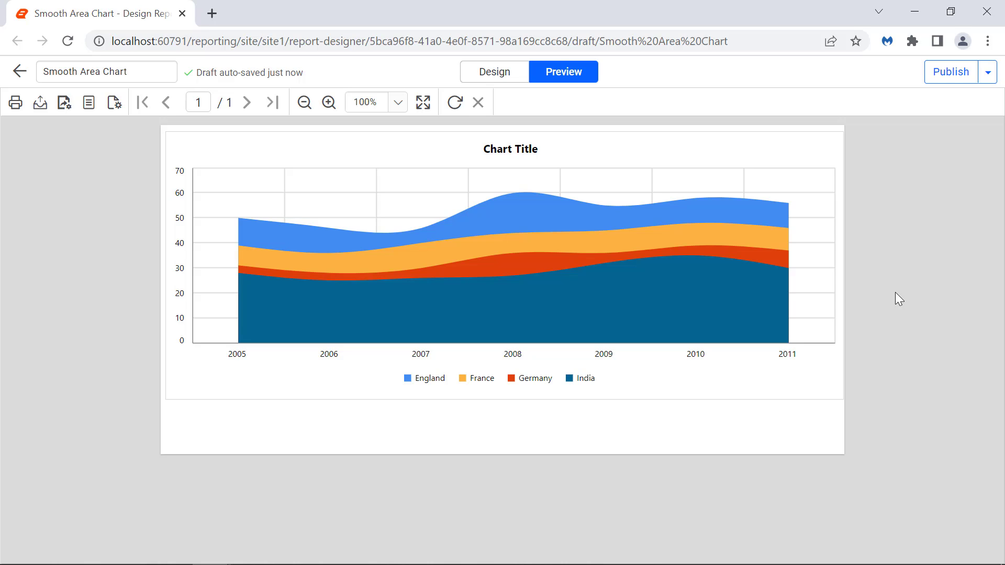
pyautogui.click(506, 77)
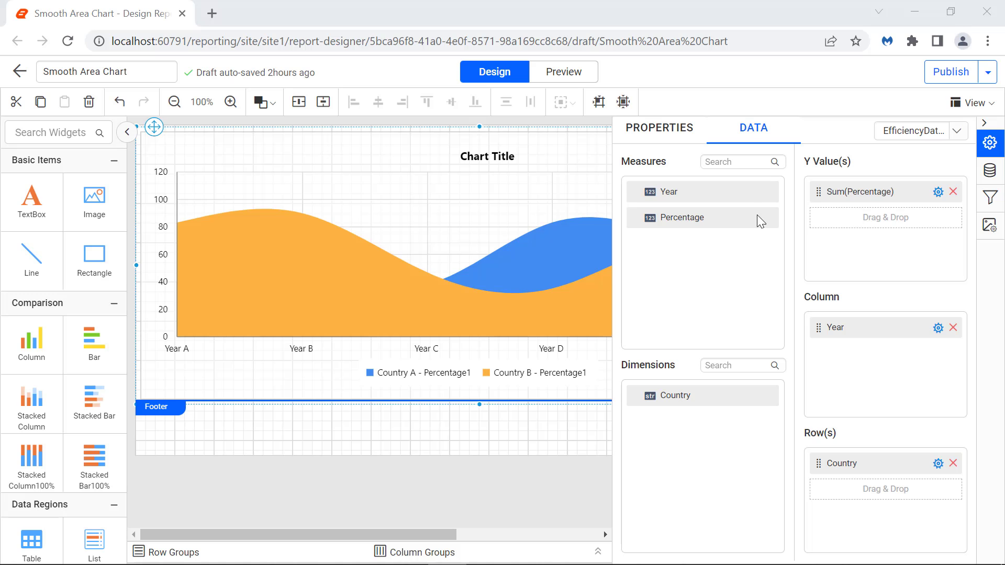
# Give Chart1 a black Double border with width 1.833.
pyautogui.click(681, 139)
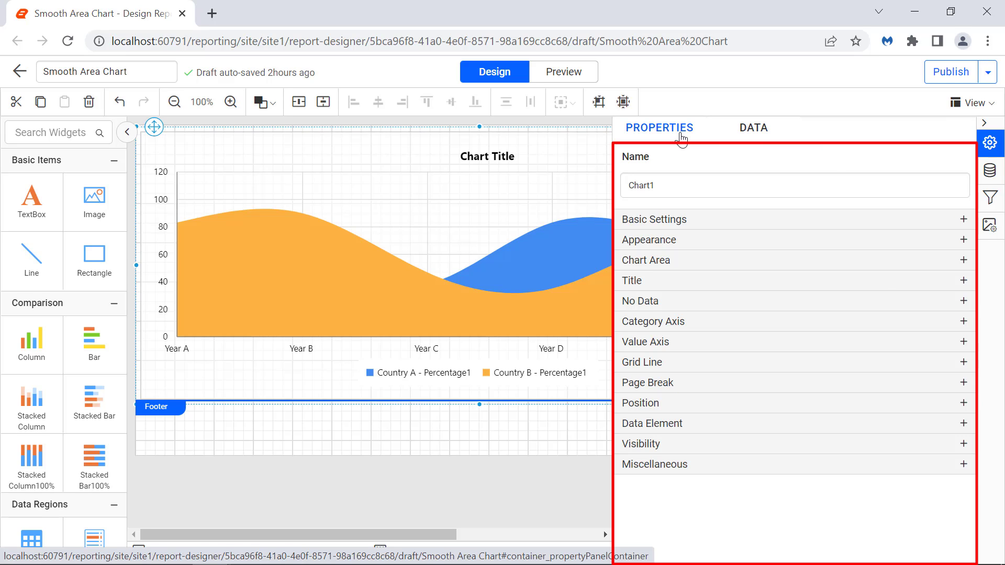
pyautogui.click(749, 240)
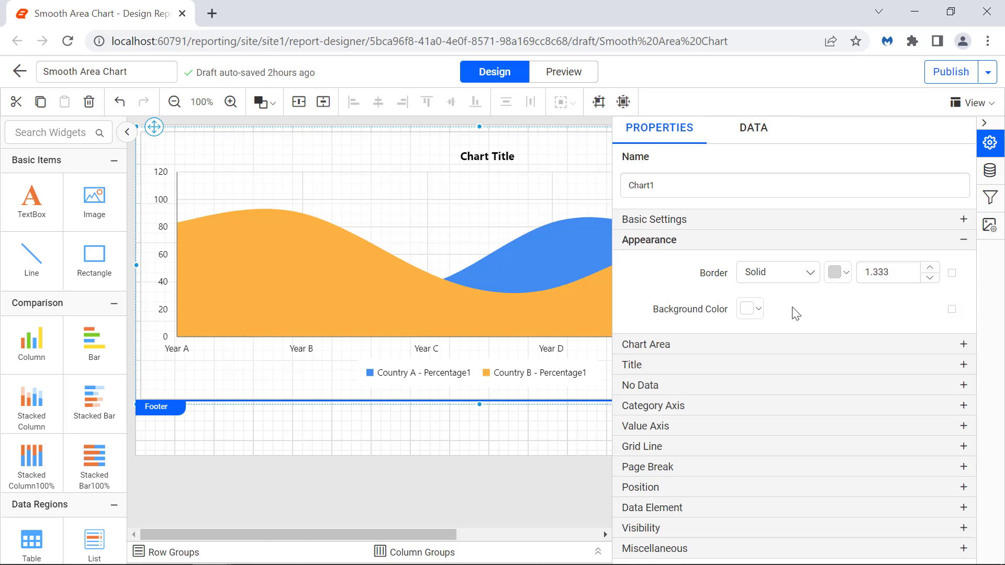
pyautogui.click(785, 272)
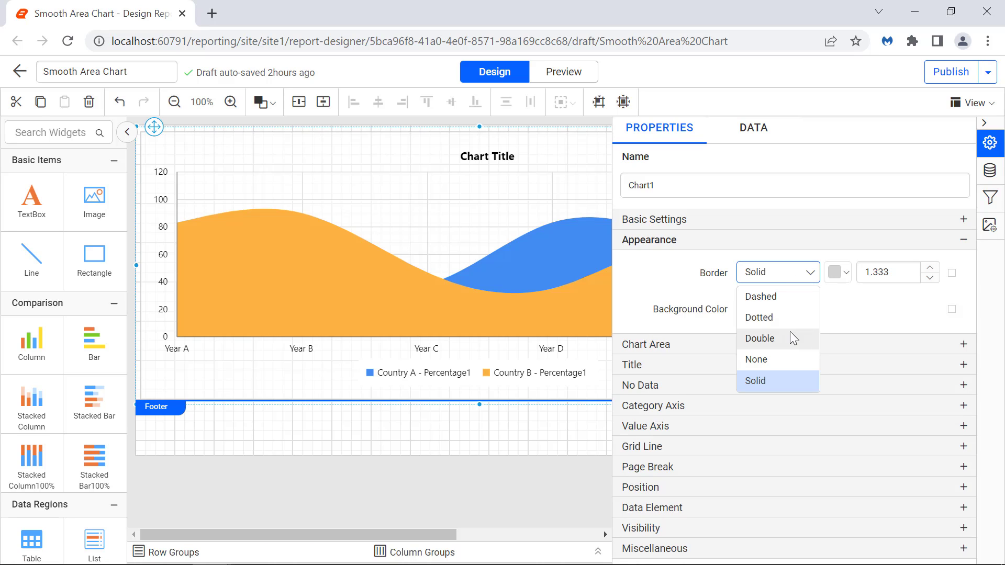
pyautogui.click(789, 333)
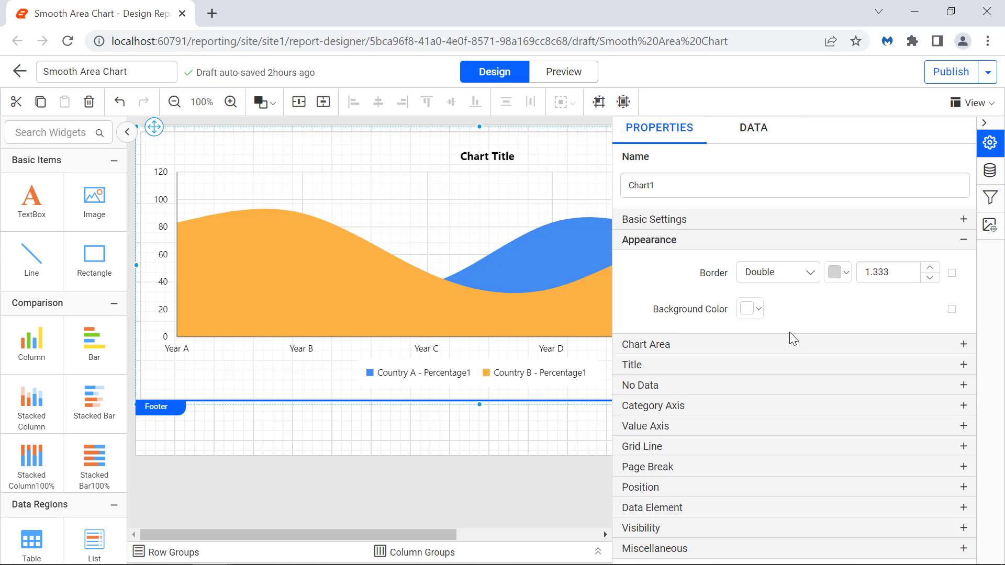
pyautogui.click(838, 274)
pyautogui.click(919, 494)
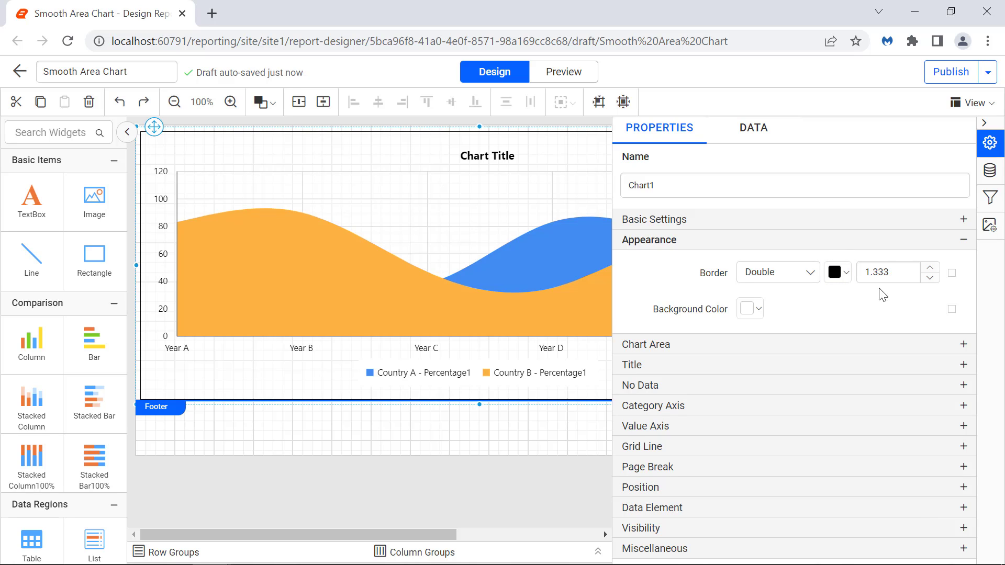
pyautogui.click(880, 272)
pyautogui.click(880, 272)
pyautogui.press('BackSpace')
pyautogui.write('8')
pyautogui.click(889, 293)
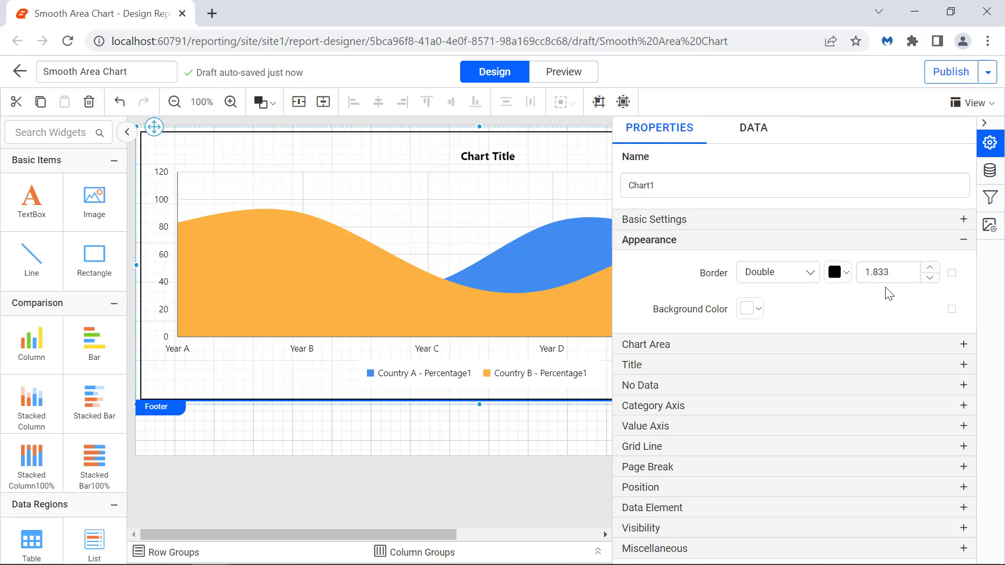
# Add a black chart-area border of width 2 and switch the colour palette to Pacific.
pyautogui.click(795, 344)
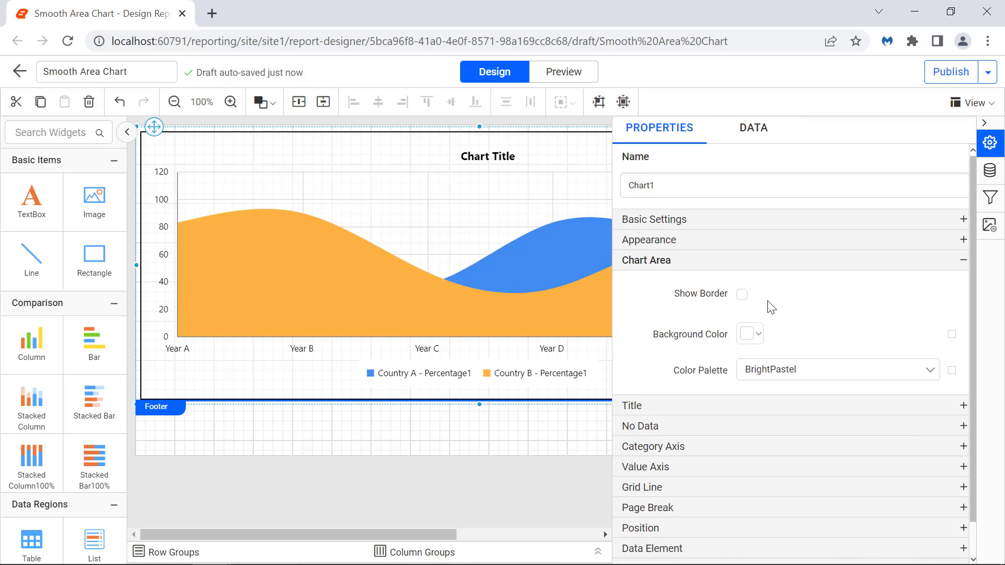
pyautogui.click(742, 294)
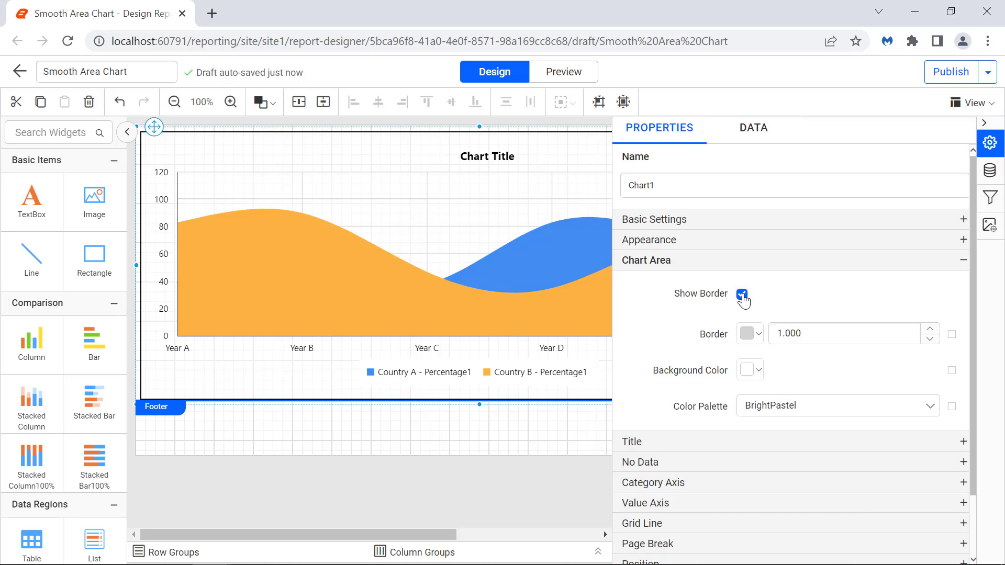
pyautogui.click(750, 333)
pyautogui.click(752, 209)
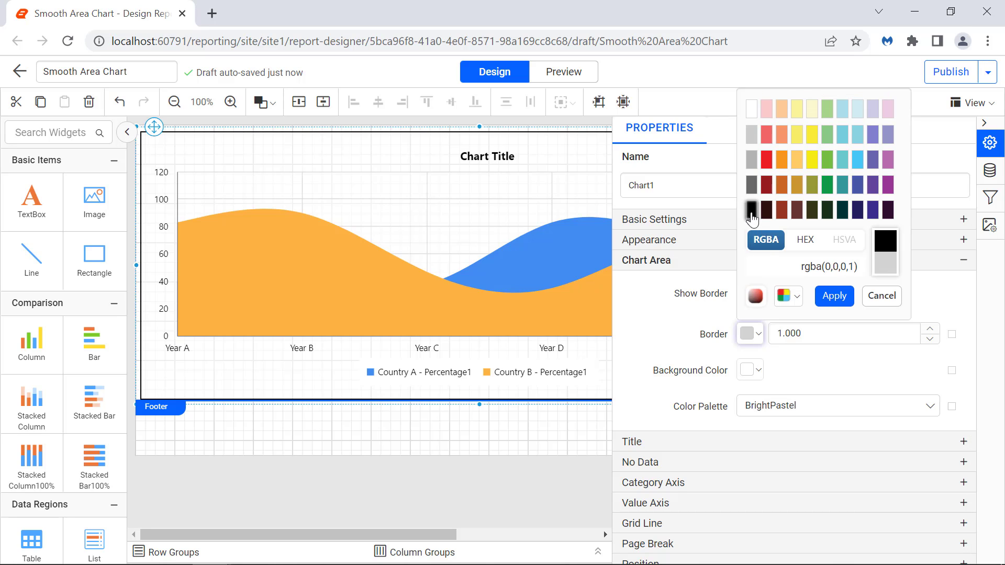
pyautogui.click(825, 298)
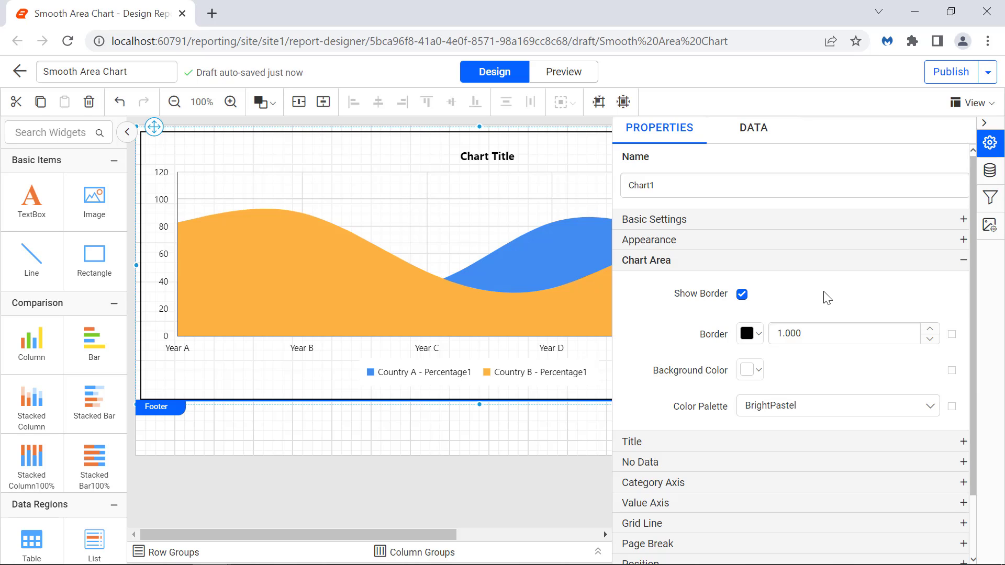
pyautogui.click(816, 327)
pyautogui.write('2')
pyautogui.press('Return')
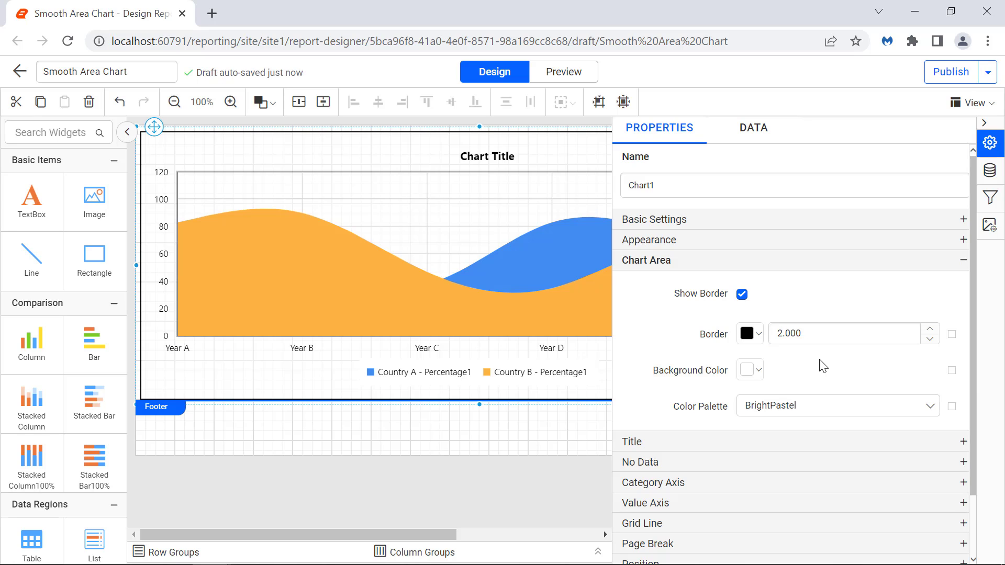
pyautogui.click(820, 406)
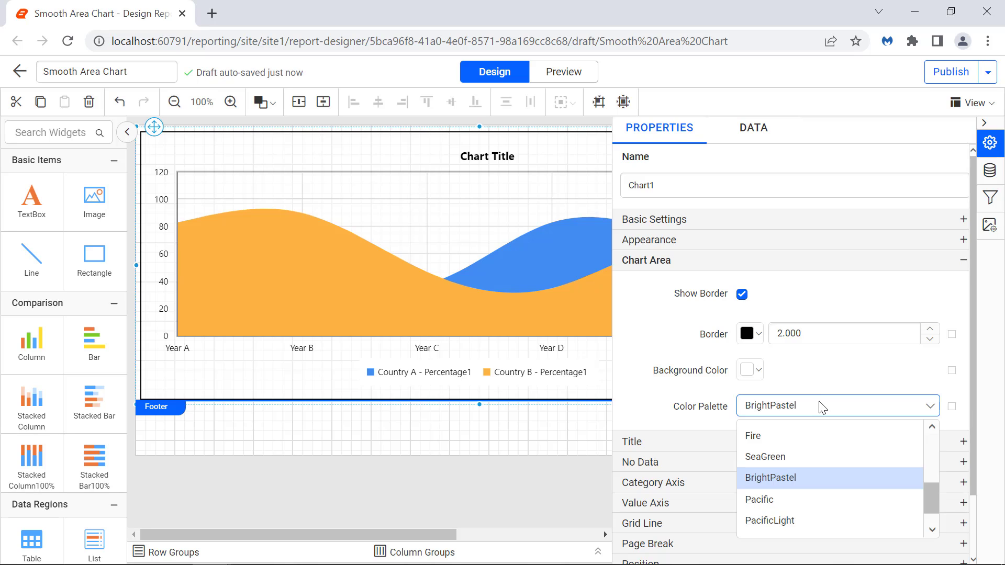
pyautogui.click(803, 498)
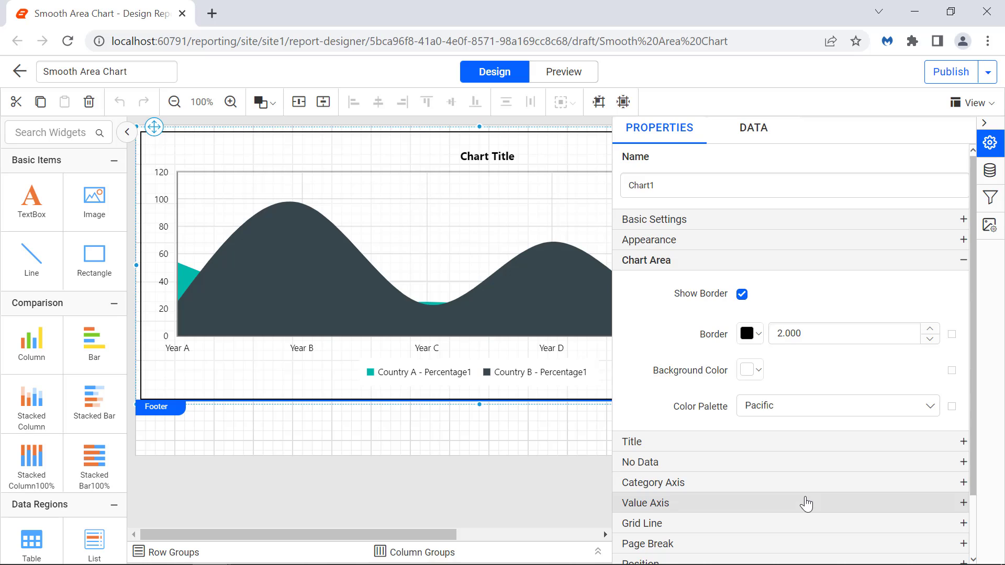
# Title the chart 'Efficiency of Oil-Fired Power Production'.
pyautogui.click(858, 441)
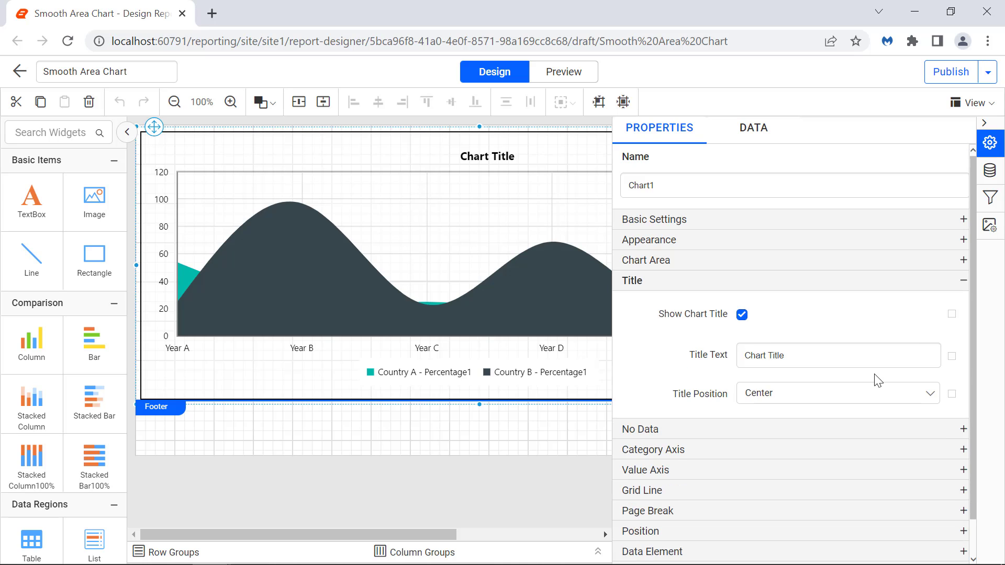
pyautogui.tripleClick(866, 360)
pyautogui.write('Efficiency of Oil-Fired ')
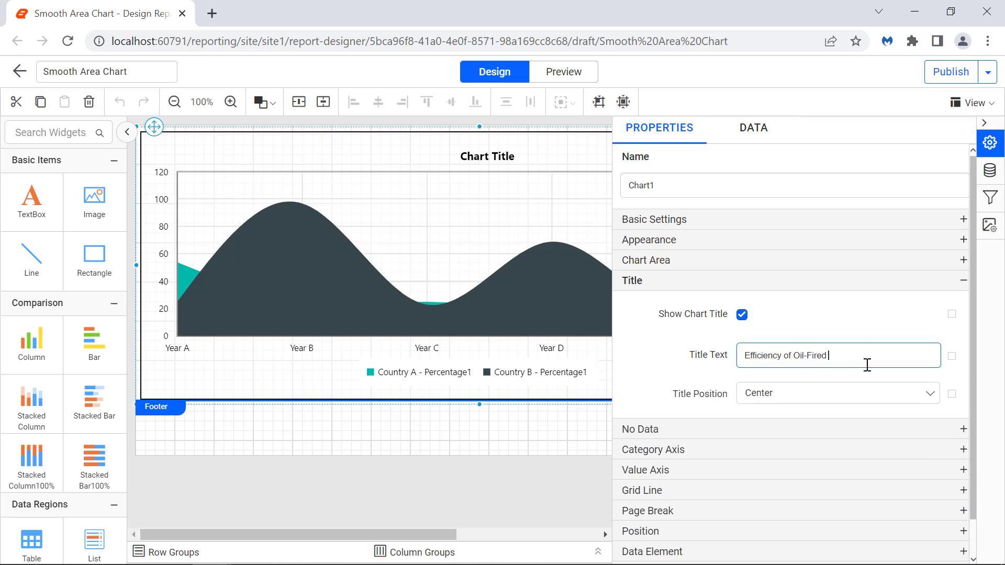
pyautogui.write('Power Production')
pyautogui.press('Return')
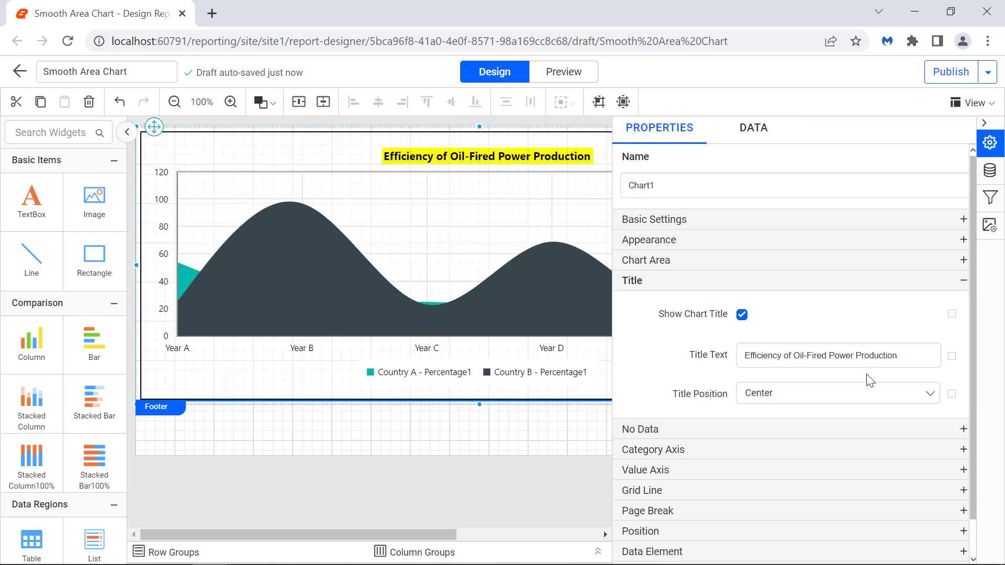
# Set the chart's empty-data message to 'No Data to Display'.
pyautogui.click(920, 429)
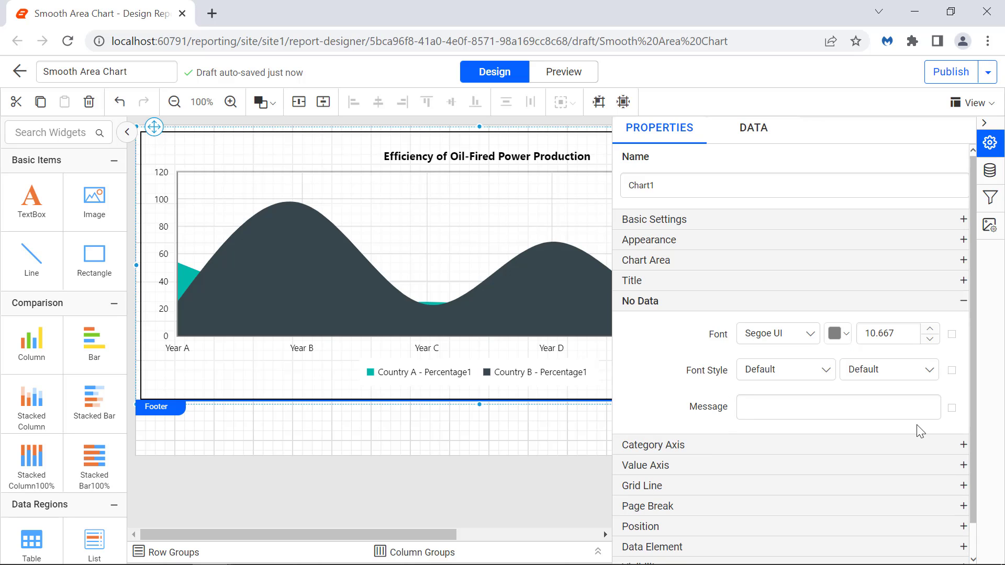
pyautogui.click(909, 411)
pyautogui.write('No Data to Display')
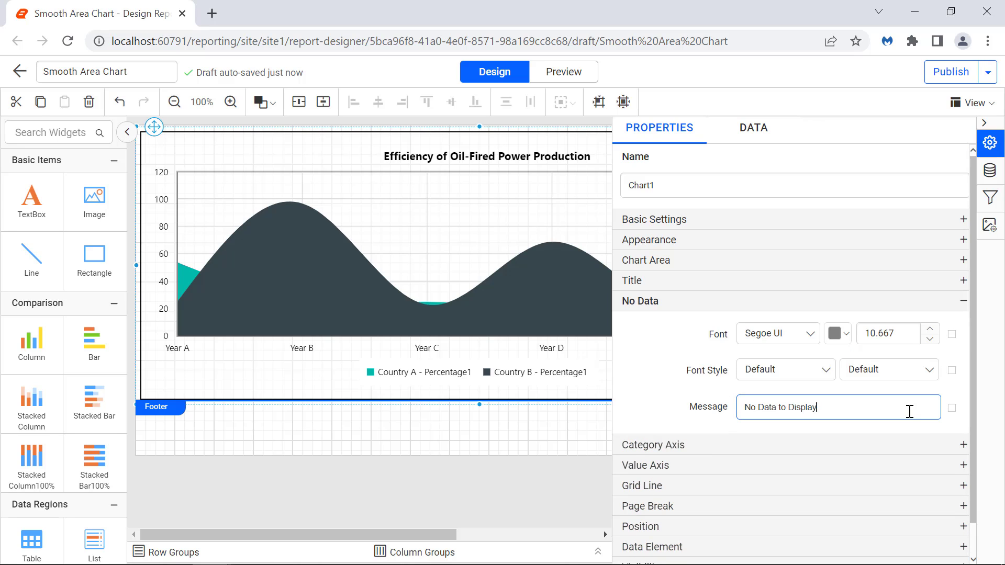
pyautogui.click(921, 445)
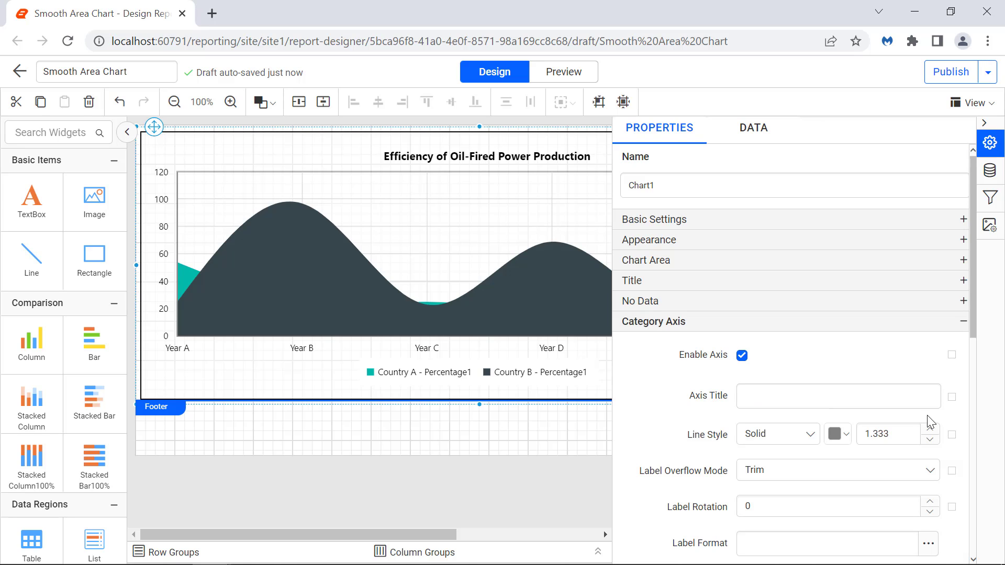
# Title the category axis 'Year' and style the title bold at font size 13.
pyautogui.click(913, 403)
pyautogui.write('Year')
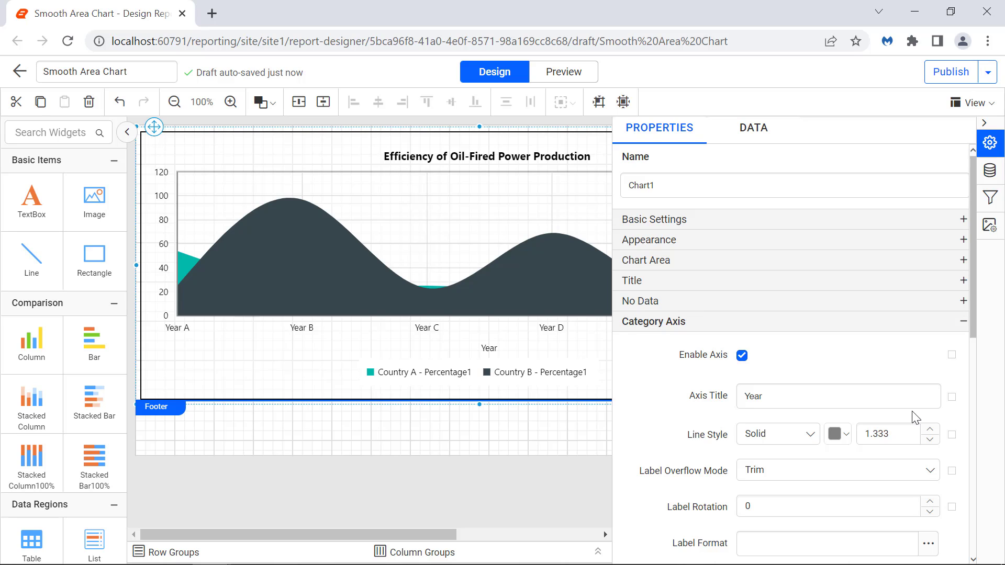
pyautogui.click(951, 399)
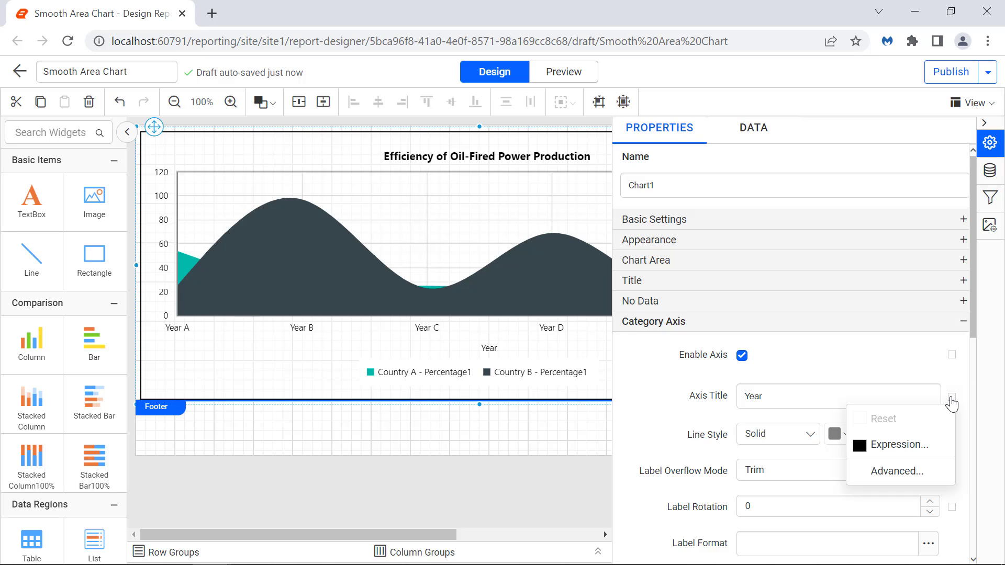
pyautogui.click(927, 471)
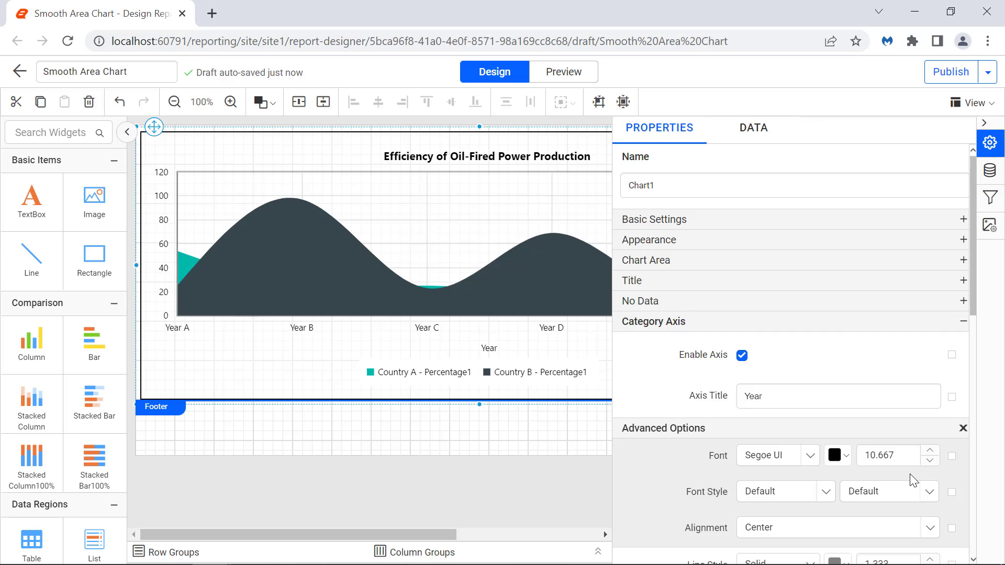
pyautogui.click(905, 461)
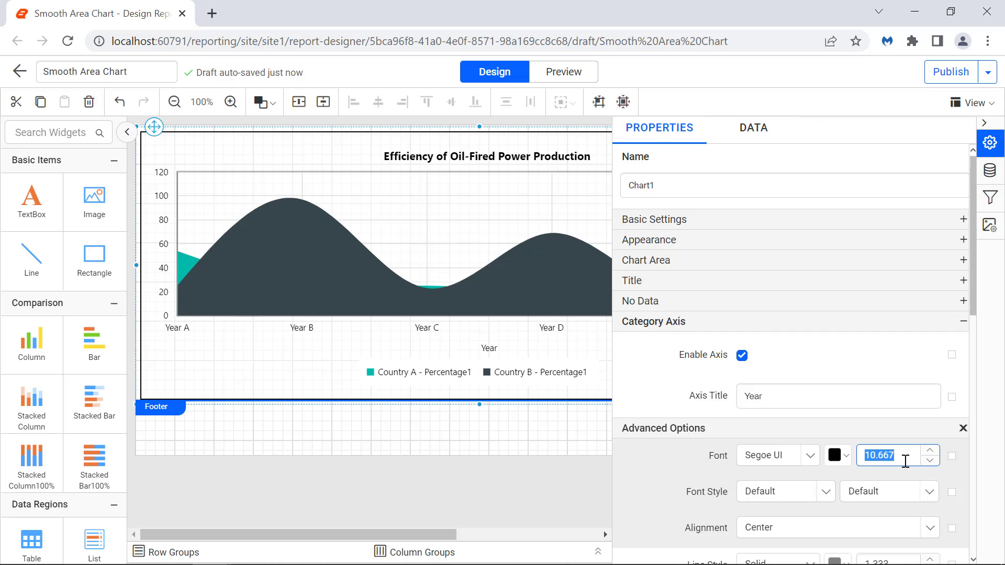
pyautogui.write('13')
pyautogui.click(903, 468)
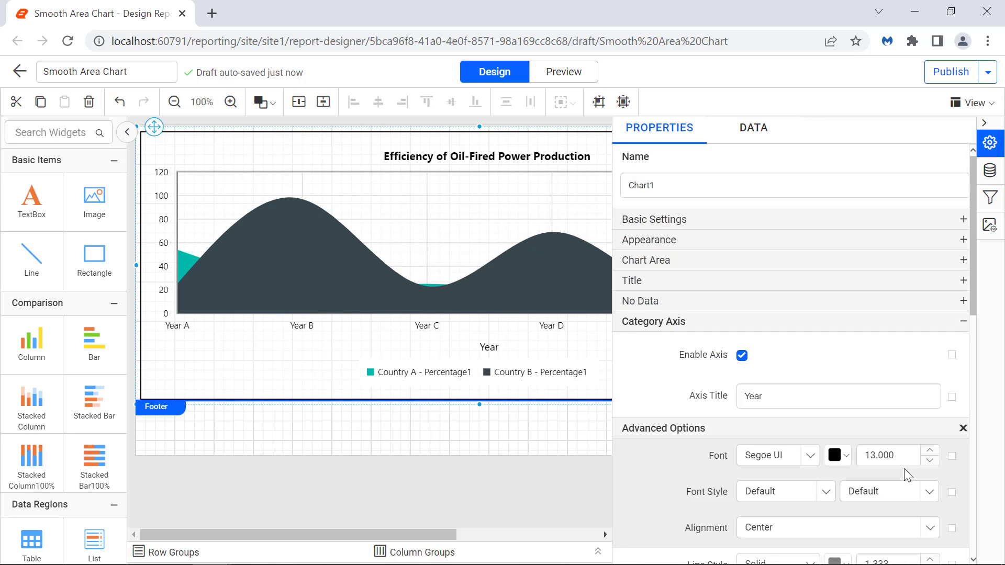
pyautogui.click(921, 492)
pyautogui.click(918, 470)
pyautogui.click(962, 428)
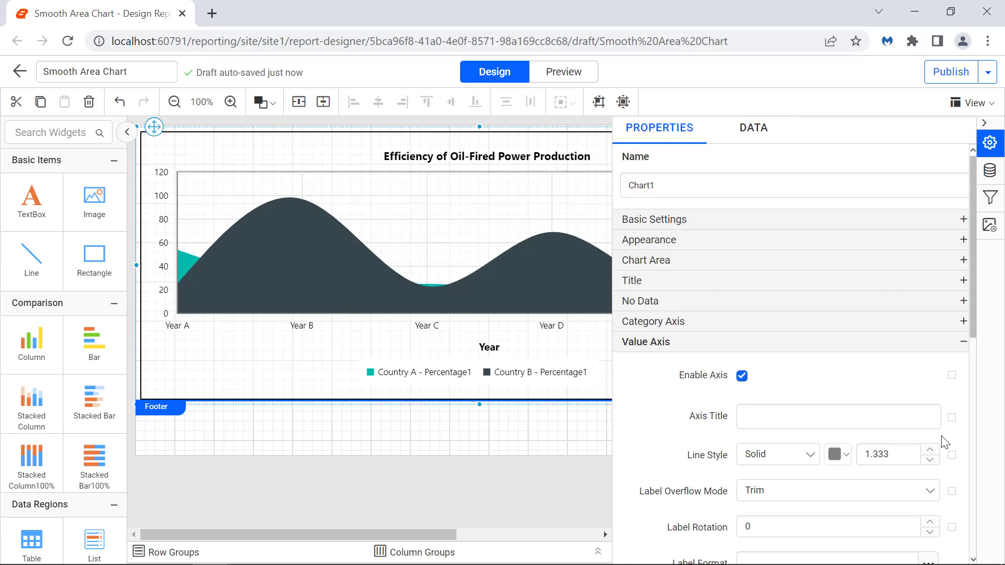
# Enter 'Efficiency (%)' as the value axis title.
pyautogui.click(911, 418)
pyautogui.write('Eff')
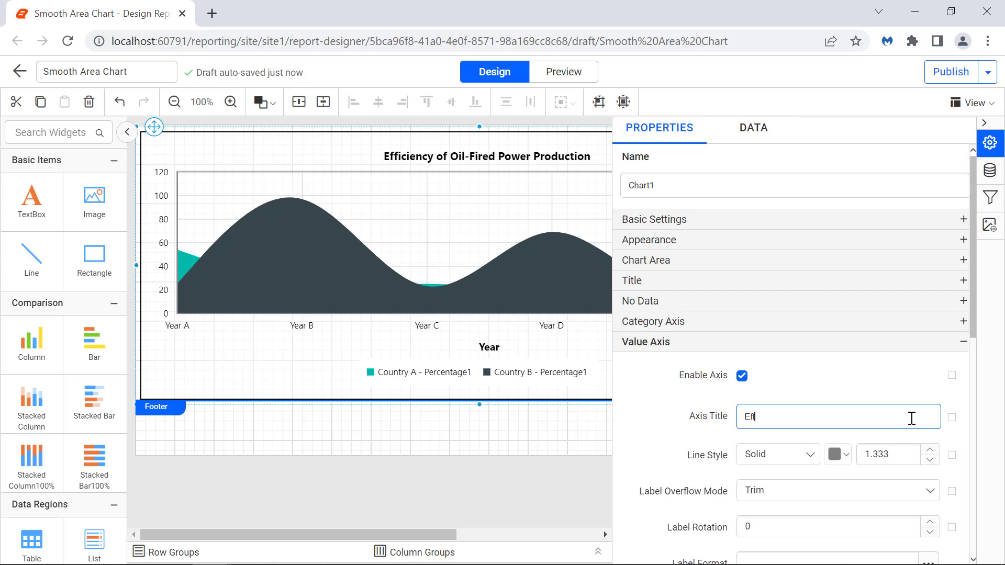
pyautogui.write('iciency (%)')
pyautogui.click(917, 441)
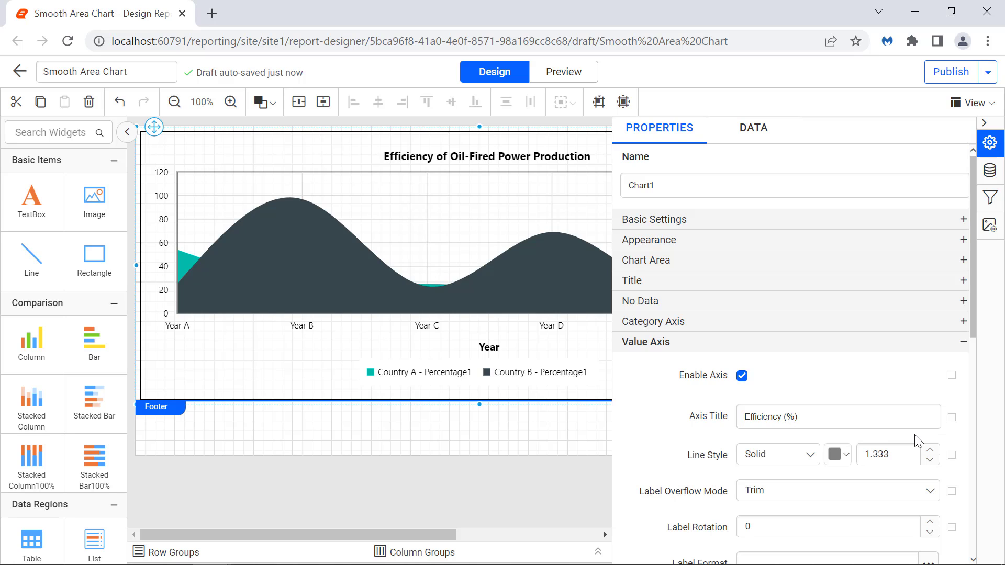
# Make the Efficiency (%) axis title bold at font size 13.
pyautogui.click(952, 419)
pyautogui.click(926, 488)
pyautogui.doubleClick(907, 477)
pyautogui.write('13')
pyautogui.click(907, 500)
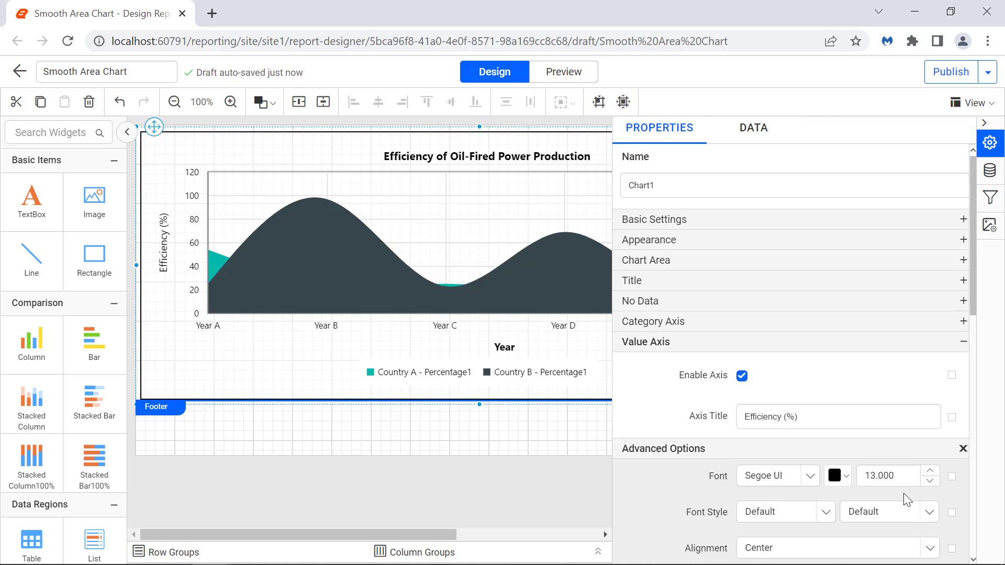
pyautogui.click(905, 510)
pyautogui.click(916, 488)
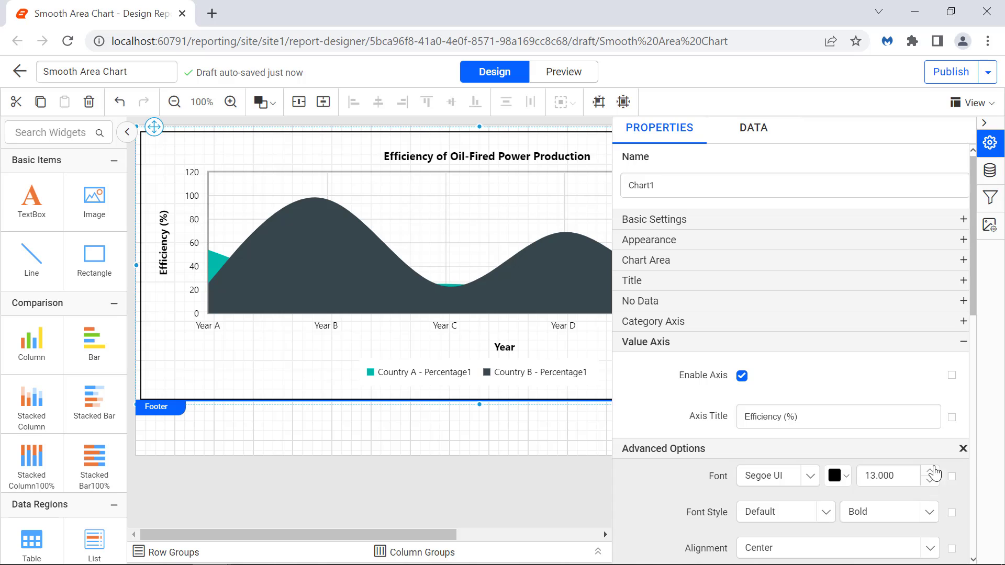
pyautogui.click(966, 449)
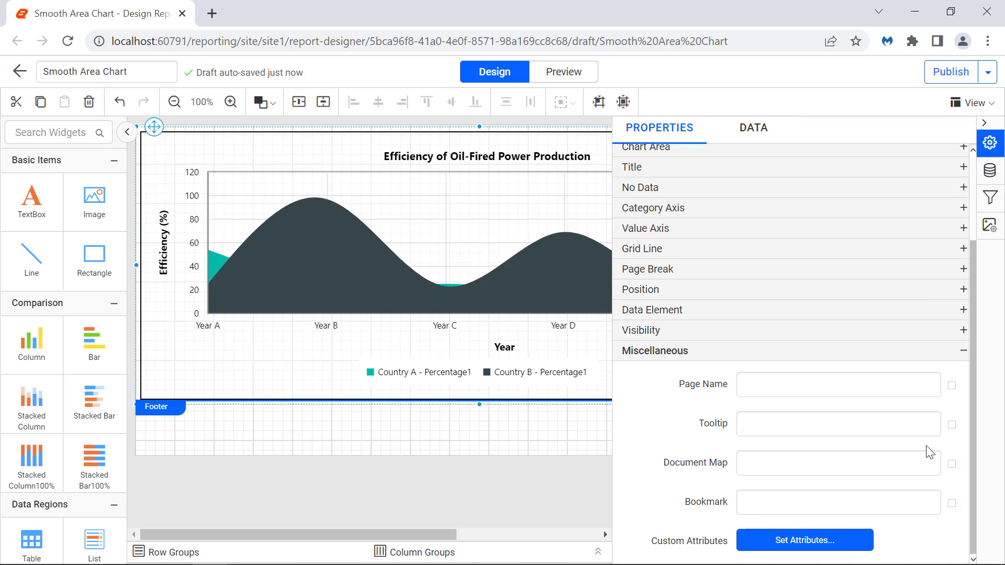
# Set the chart tooltip to 'Efficiency of Oil-Fired Power Production Chart' and preview the report.
pyautogui.click(914, 429)
pyautogui.write('Efficiency of Oil-F')
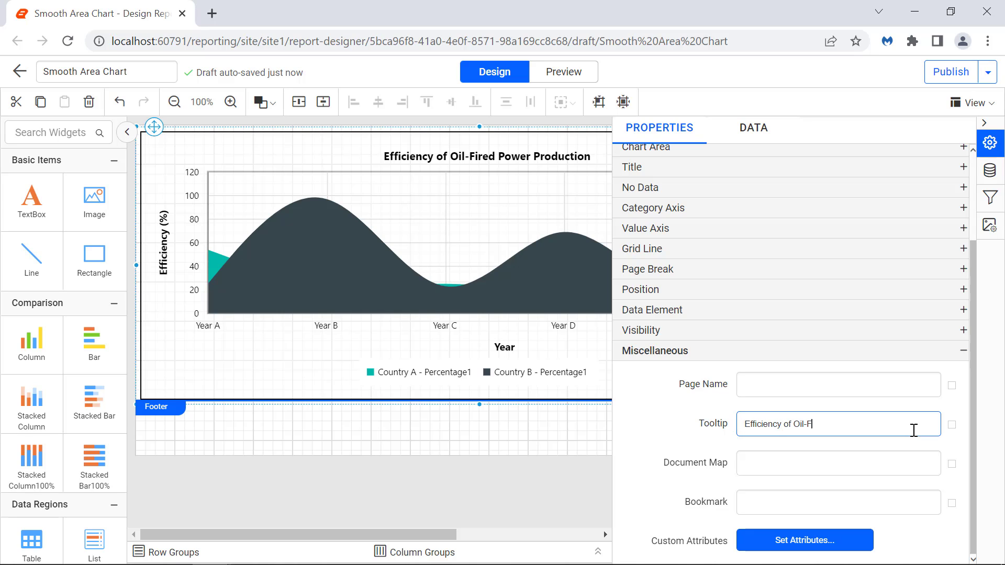
pyautogui.write('ired Power Production Chart')
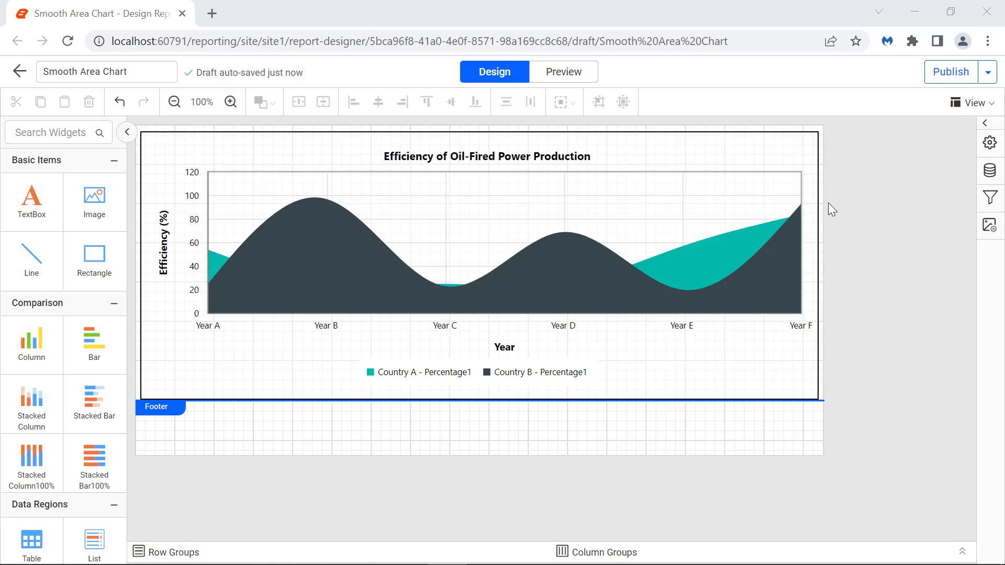
pyautogui.click(591, 82)
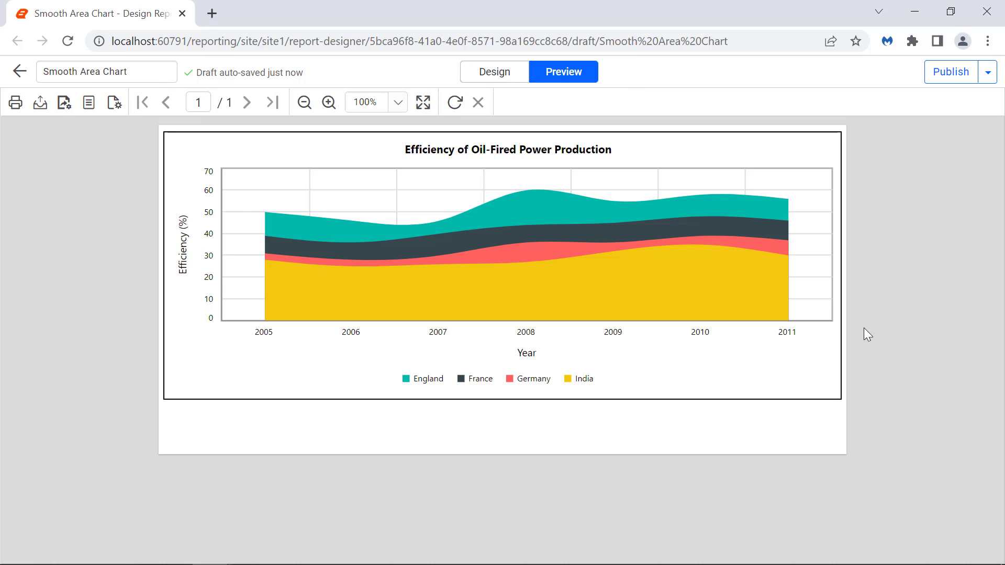